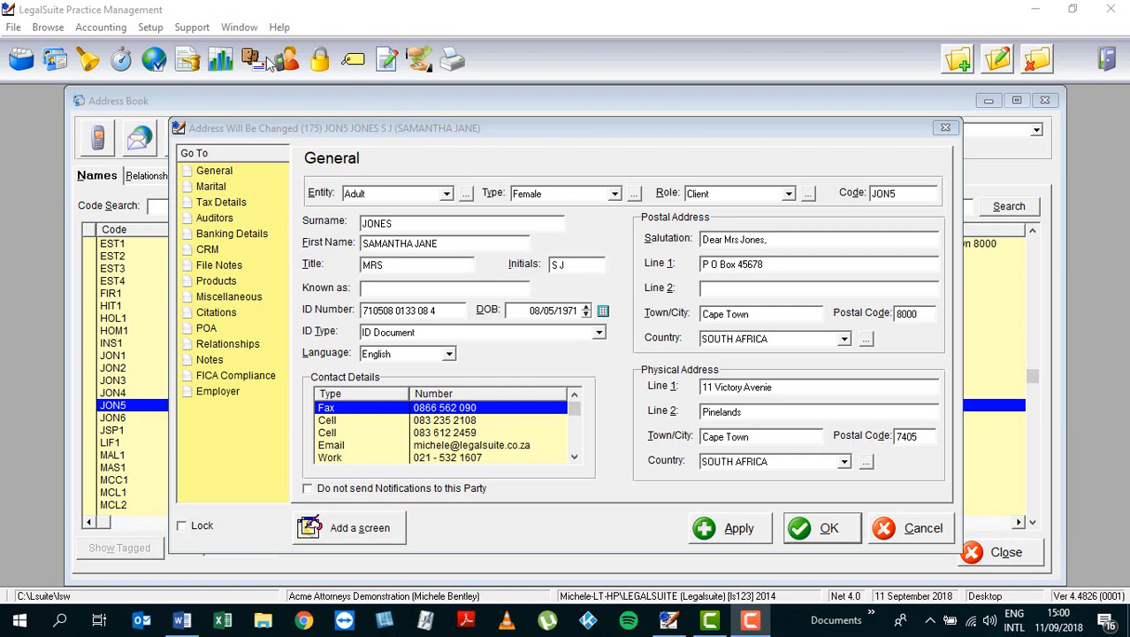
Step: Go to the party's Banking Details page and start adding a new bank account
{"action": "left_click", "coordinate": [221, 234]}
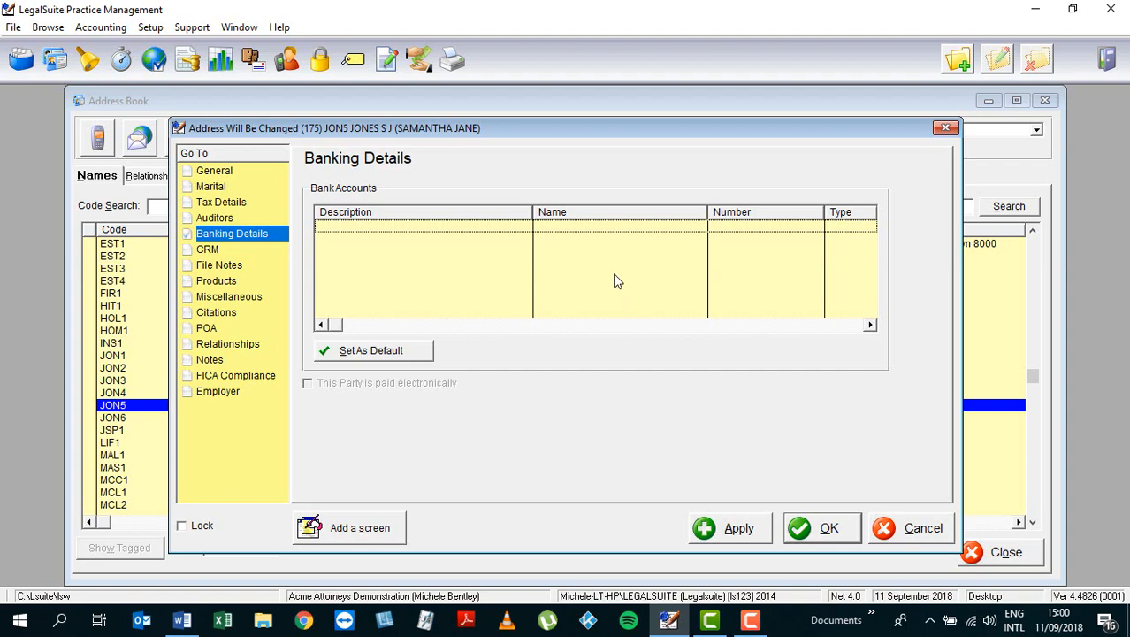
{"action": "left_click", "coordinate": [956, 60]}
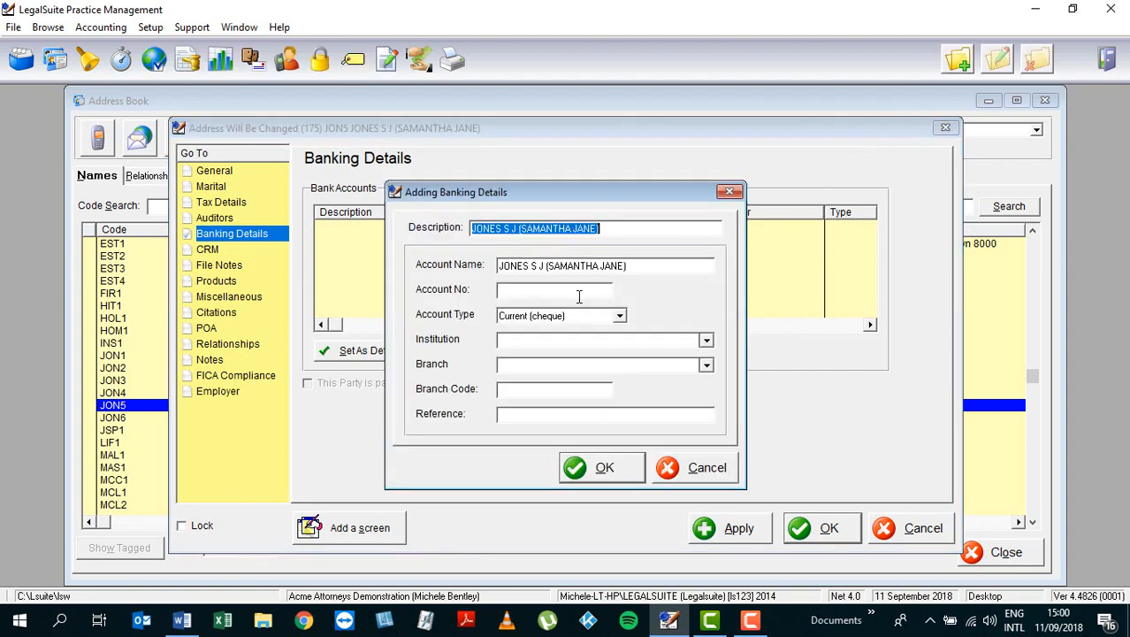
Step: Edit the account description to the party's initials and surname followed by '(CURRENT)'
{"action": "left_click", "coordinate": [640, 229]}
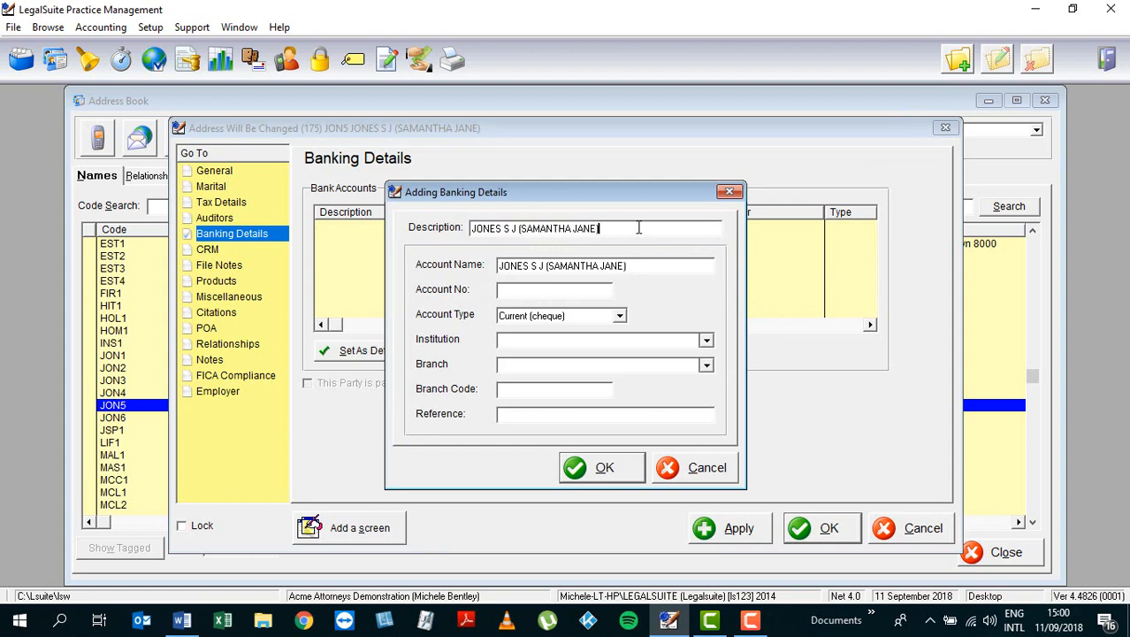
{"action": "left_click_drag", "start_coordinate": [638, 229], "coordinate": [461, 227]}
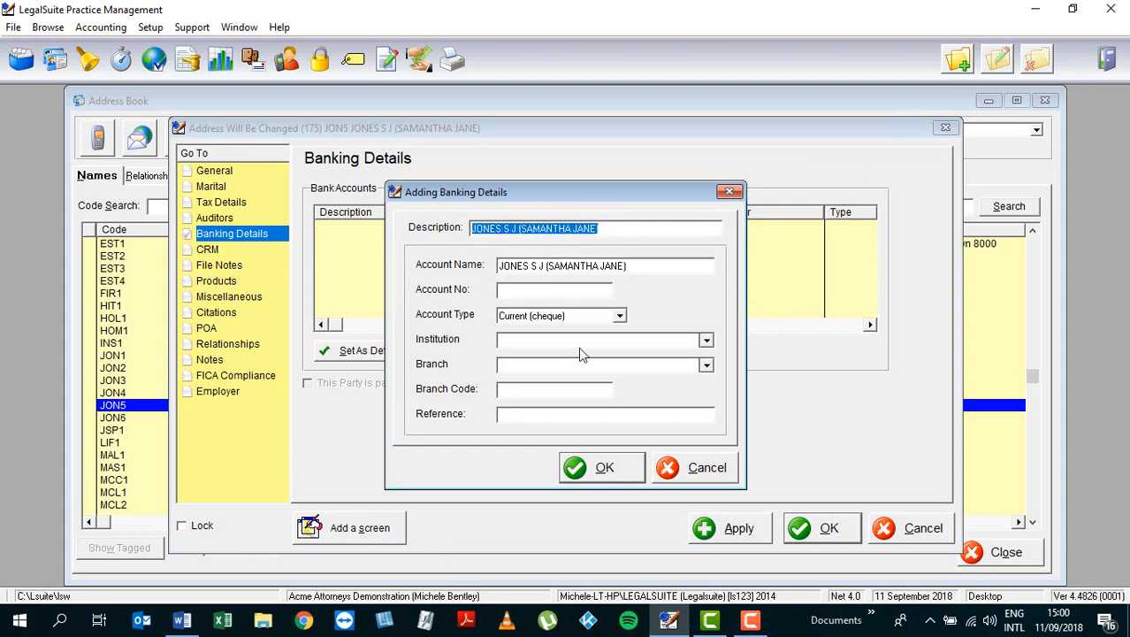
{"action": "left_click", "coordinate": [613, 229]}
{"action": "key", "text": "BackSpace"}
{"action": "key", "text": "BackSpace"}
{"action": "key", "text": "BackSpace"}
{"action": "key", "text": "BackSpace"}
{"action": "key", "text": "BackSpace"}
{"action": "key", "text": "BackSpace"}
{"action": "key", "text": "BackSpace"}
{"action": "key", "text": "BackSpace"}
{"action": "key", "text": "BackSpace"}
{"action": "key", "text": "BackSpace"}
{"action": "key", "text": "BackSpace"}
{"action": "key", "text": "BackSpace"}
{"action": "key", "text": "BackSpace"}
{"action": "key", "text": "BackSpace"}
{"action": "key", "text": "BackSpace"}
{"action": "key", "text": "BackSpace"}
{"action": "key", "text": "BackSpace"}
{"action": "key", "text": "BackSpace"}
{"action": "key", "text": "BackSpace"}
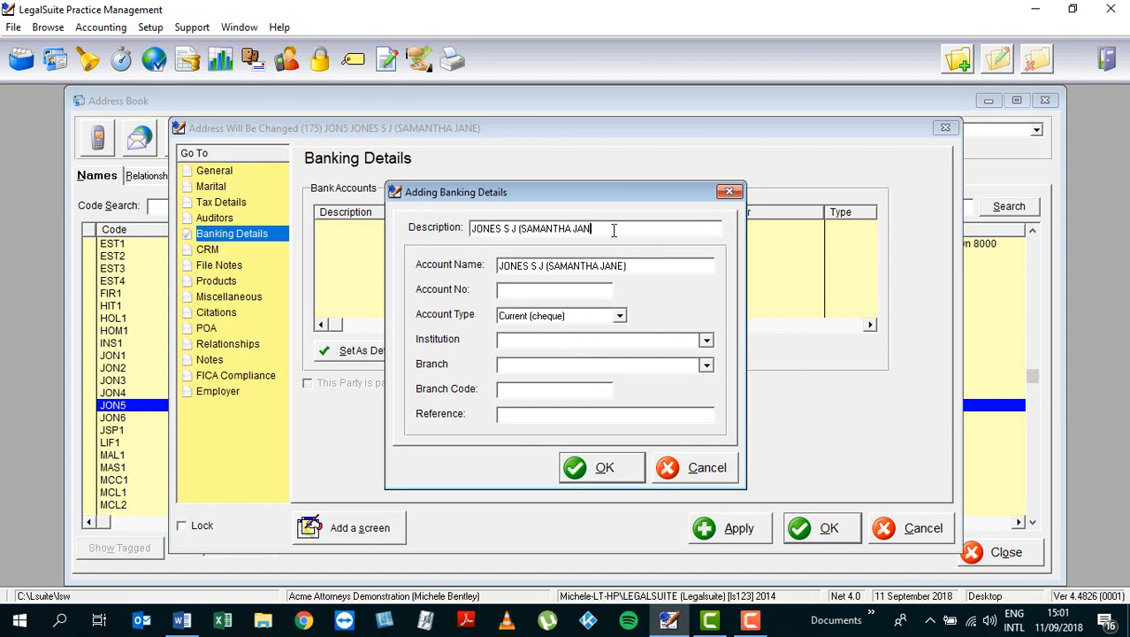
{"action": "key", "text": "BackSpace"}
{"action": "left_click", "coordinate": [472, 229]}
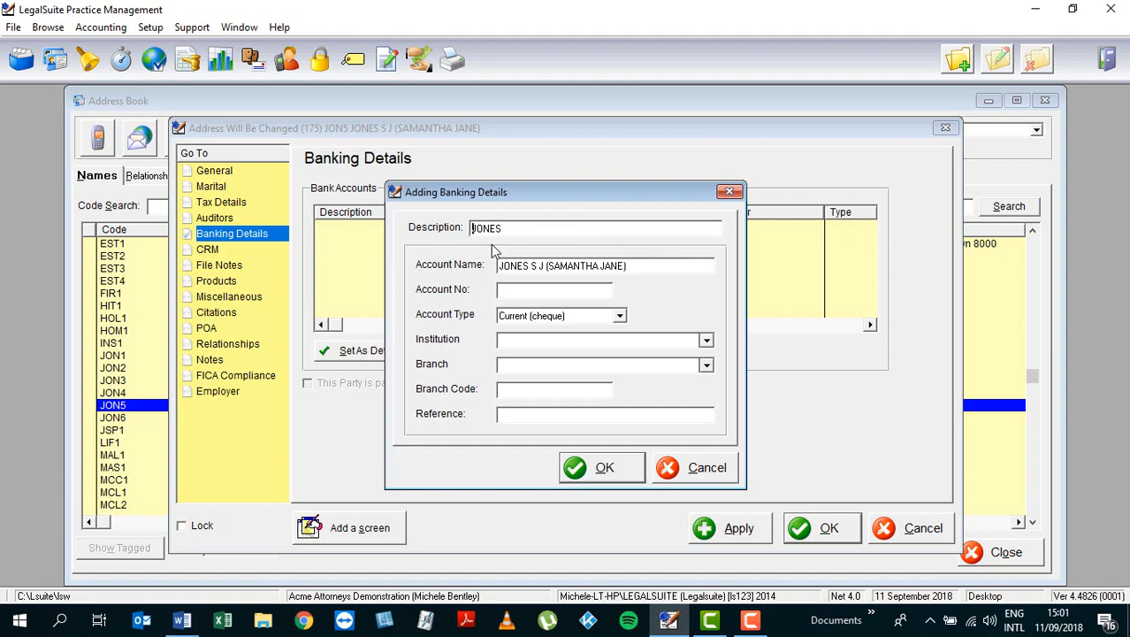
{"action": "type", "text": "S J"}
{"action": "key", "text": "End"}
{"action": "type", "text": "(CURRENT)"}
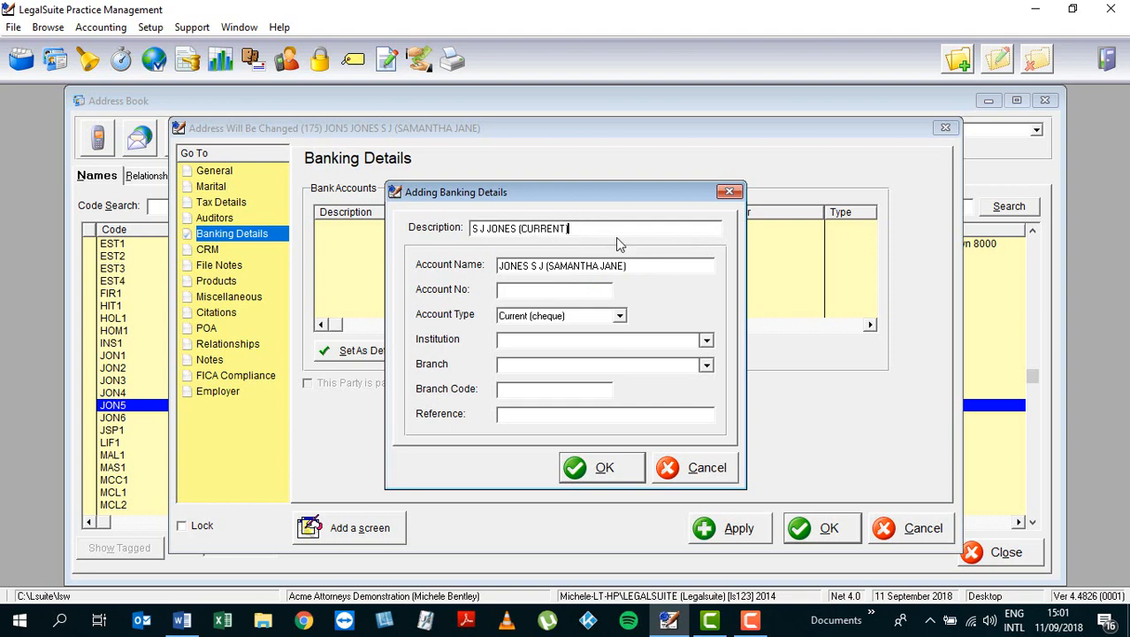
{"action": "left_click_drag", "start_coordinate": [643, 264], "coordinate": [462, 290]}
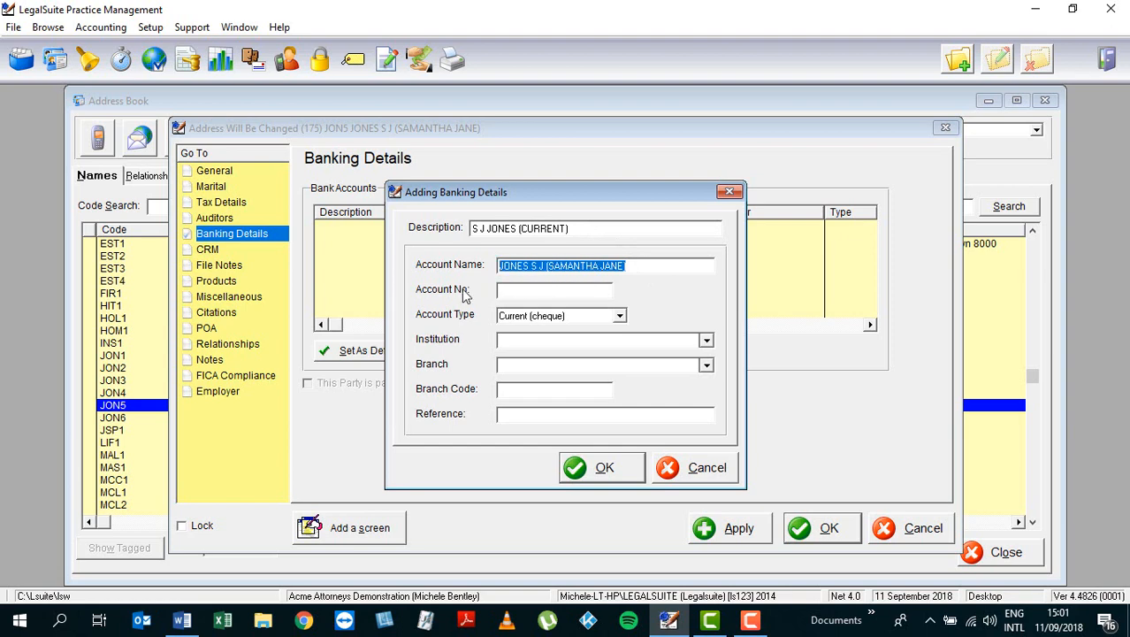
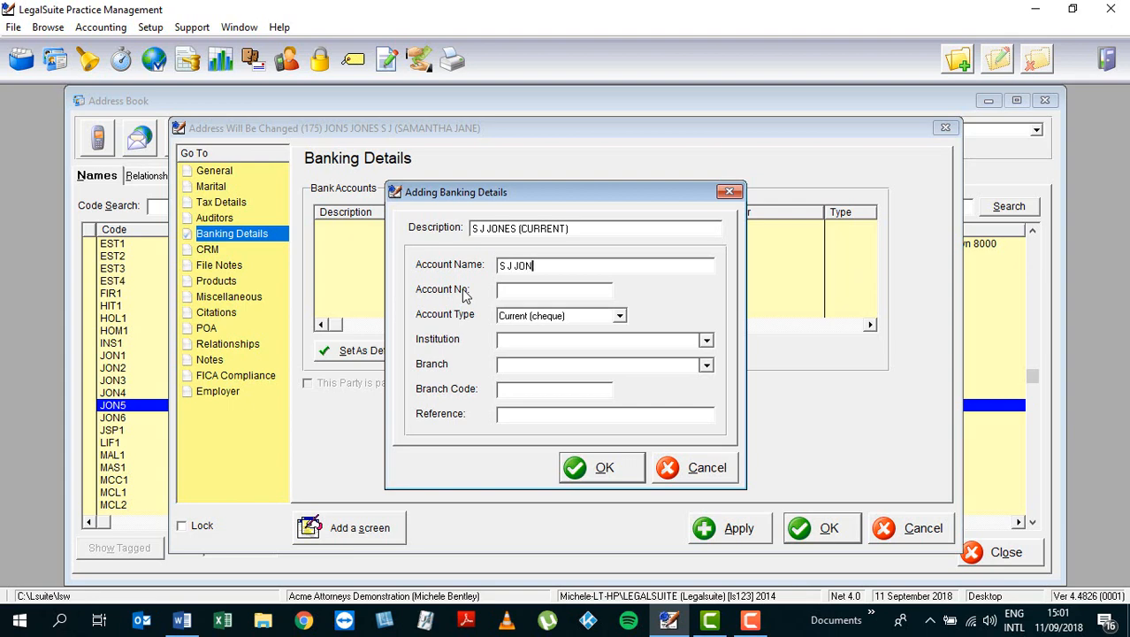
Step: Set the account name to the party's initials and surname, enter the account number, keep Current (cheque)
{"action": "key", "text": "Tab"}
{"action": "left_click", "coordinate": [620, 317]}
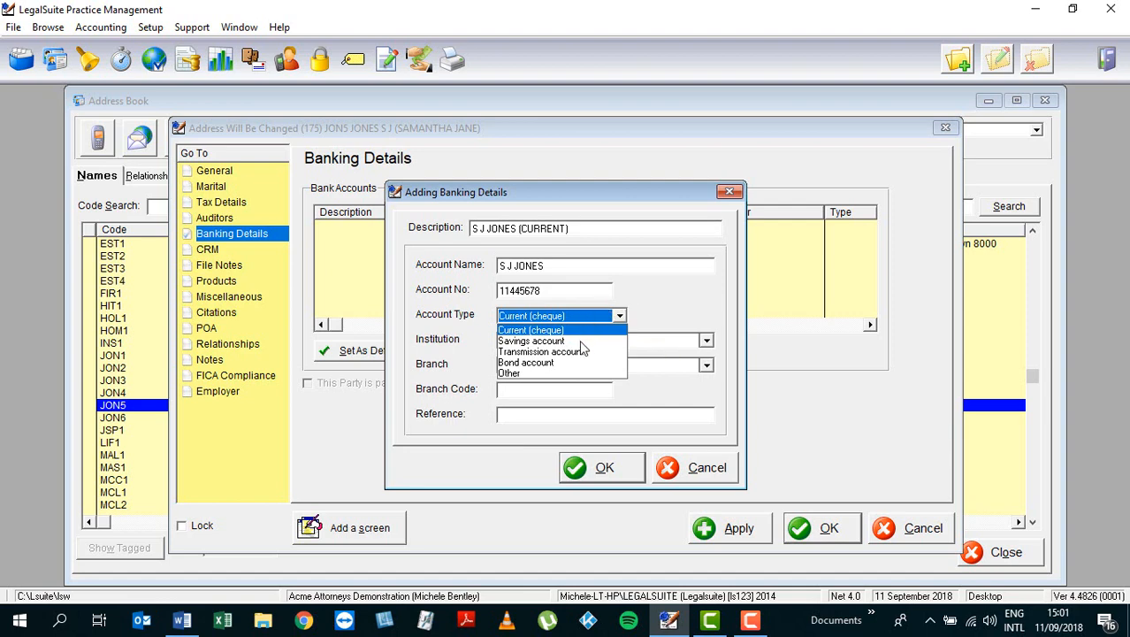
{"action": "left_click", "coordinate": [584, 330]}
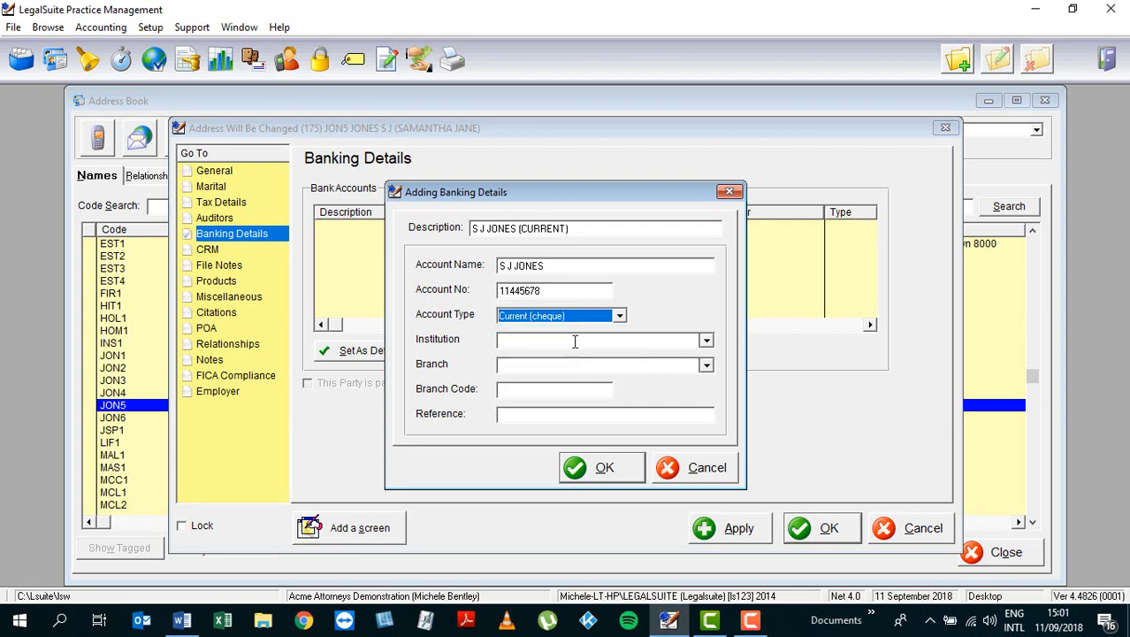
{"action": "left_click", "coordinate": [542, 344]}
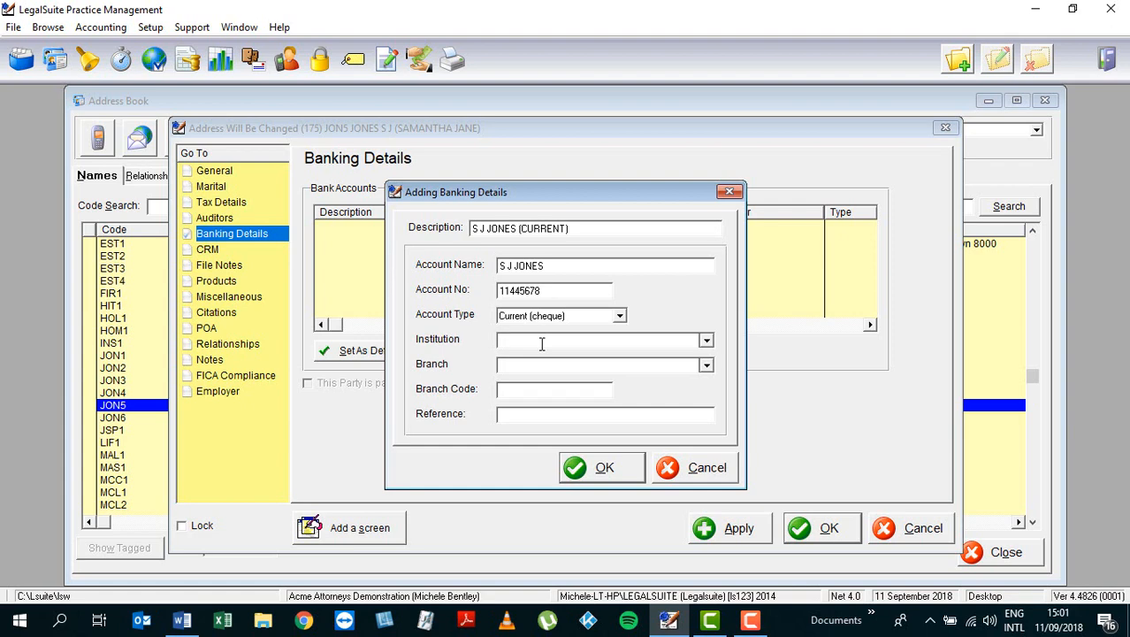
Step: Set the account's institution to INVESTEC BANK
{"action": "left_click", "coordinate": [707, 342]}
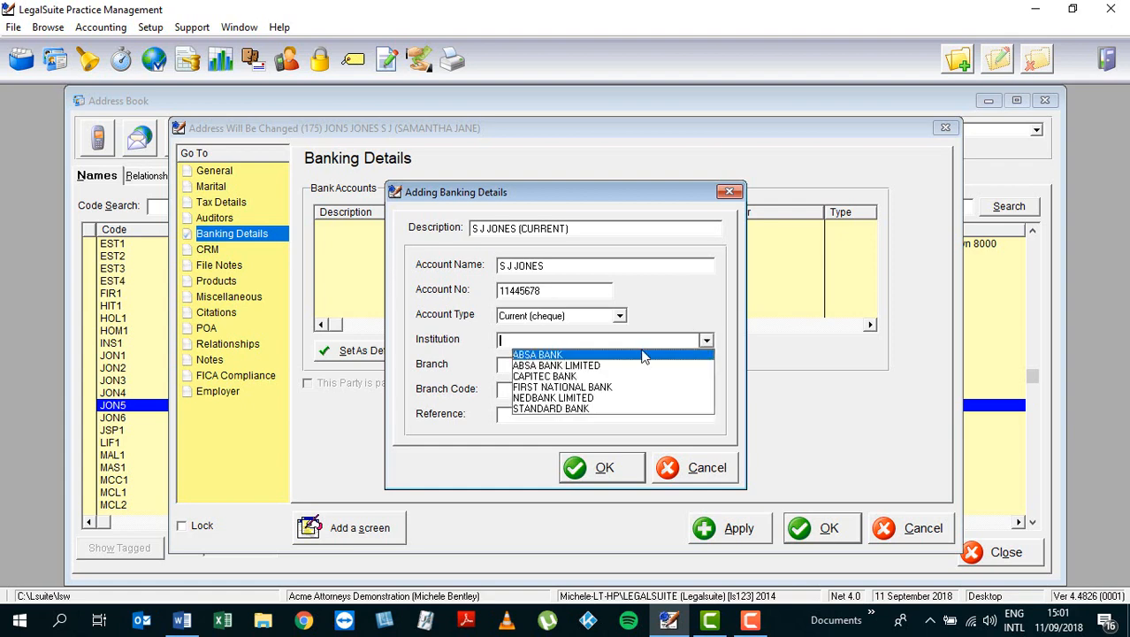
{"action": "left_click", "coordinate": [558, 366]}
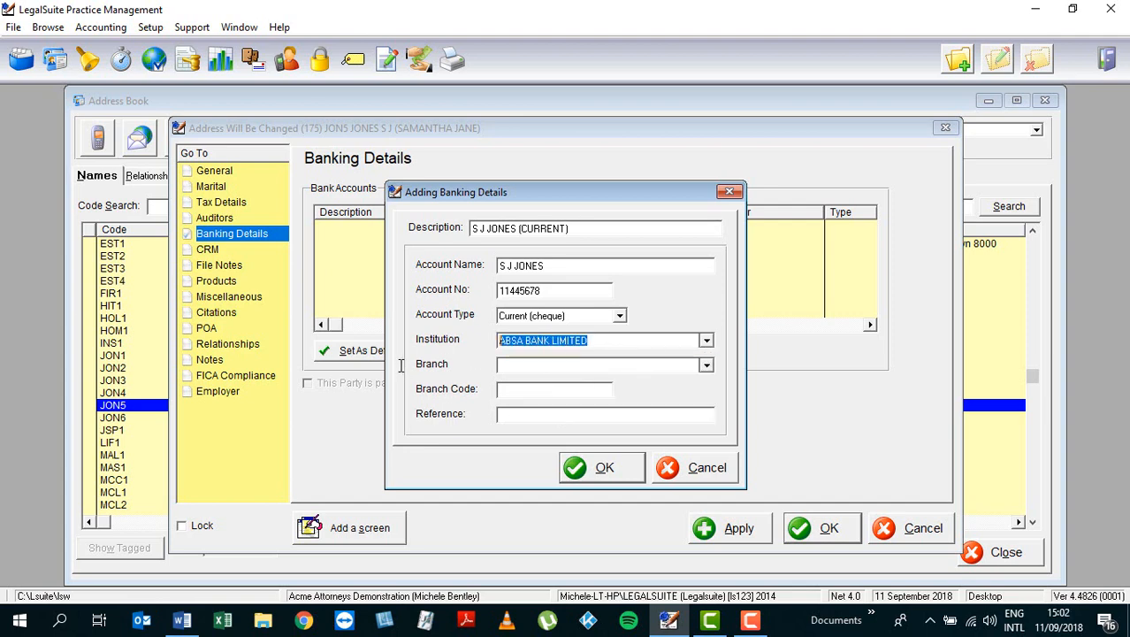
{"action": "type", "text": "IN"}
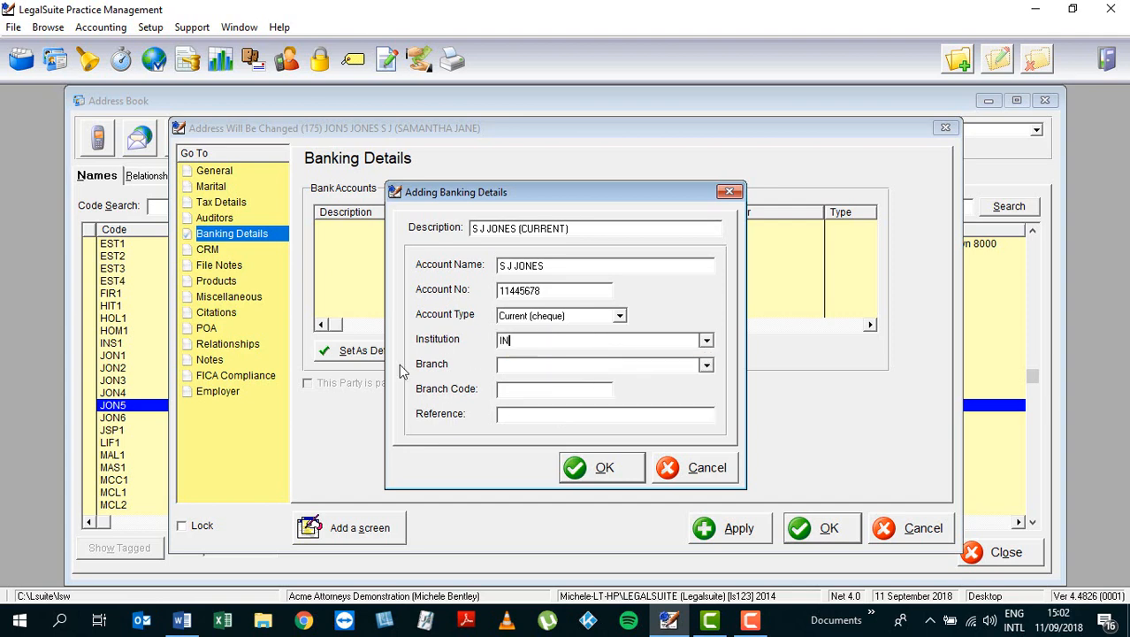
{"action": "type", "text": "VESTEC BANK"}
Step: Enter branch DURBAN, correcting a mistyped entry, with branch code 112244
{"action": "key", "text": "Tab"}
{"action": "left_click", "coordinate": [707, 364]}
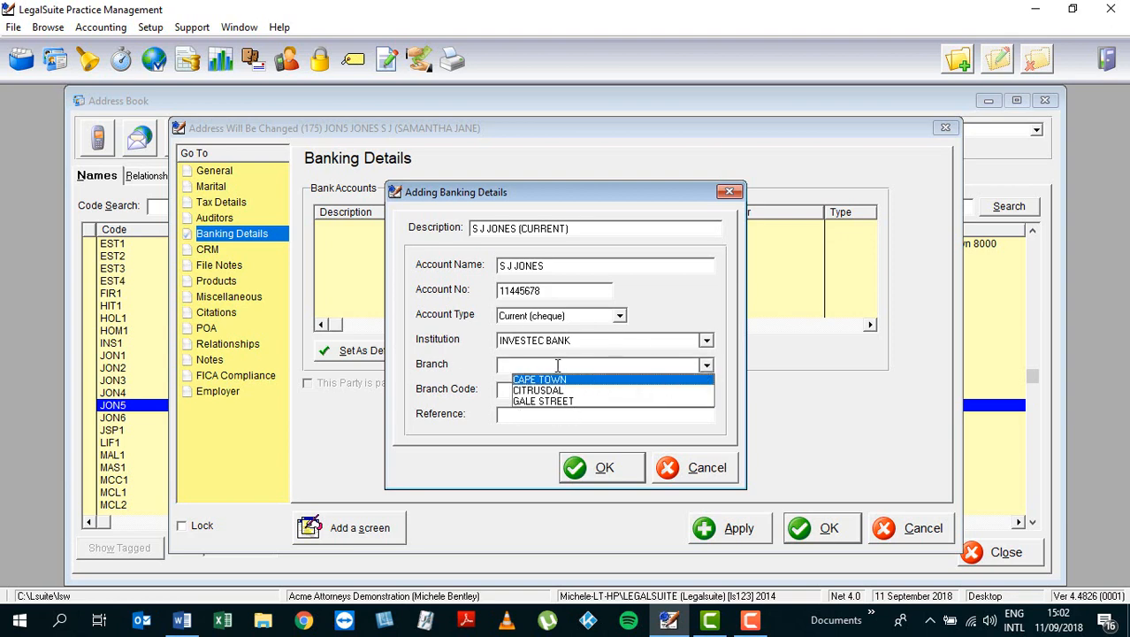
{"action": "type", "text": "DURBANQ"}
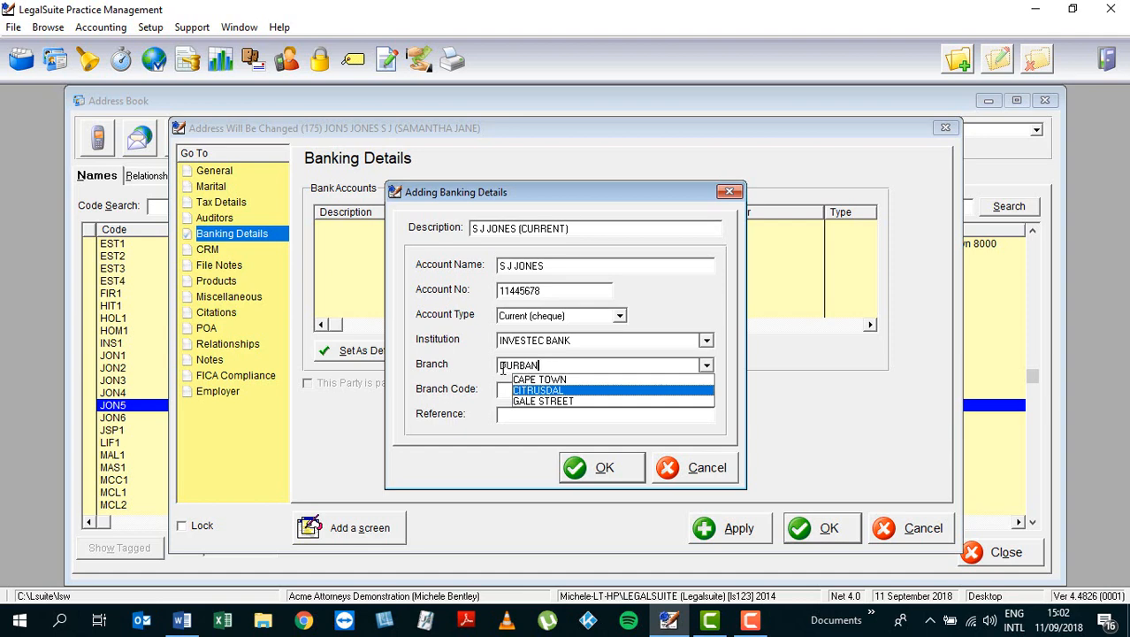
{"action": "key", "text": "Tab"}
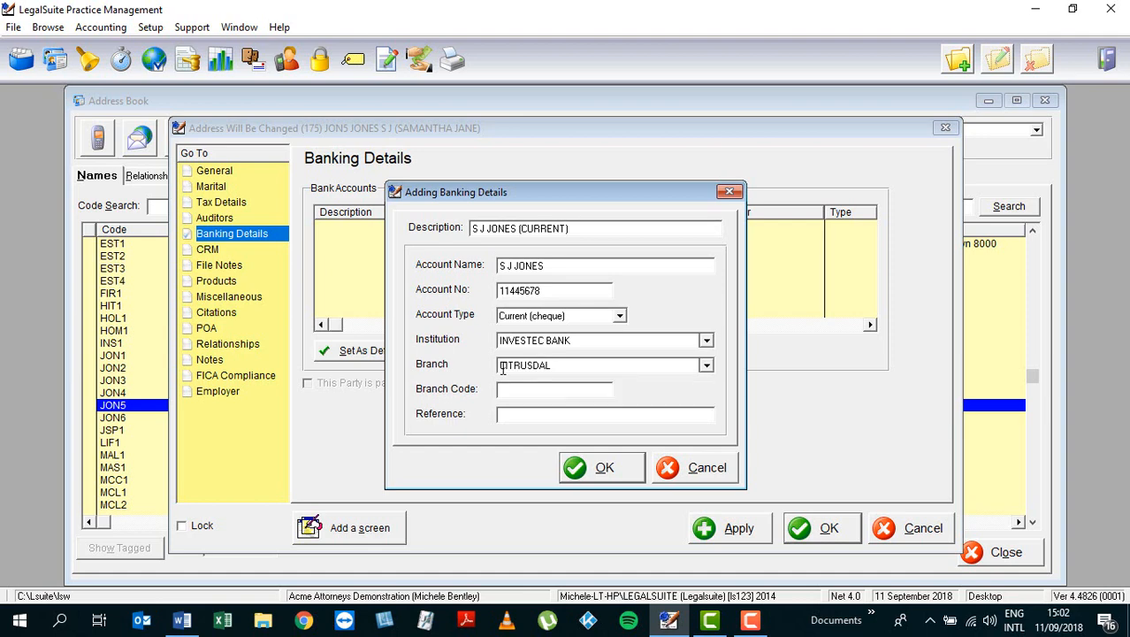
{"action": "left_click_drag", "start_coordinate": [552, 368], "coordinate": [427, 395]}
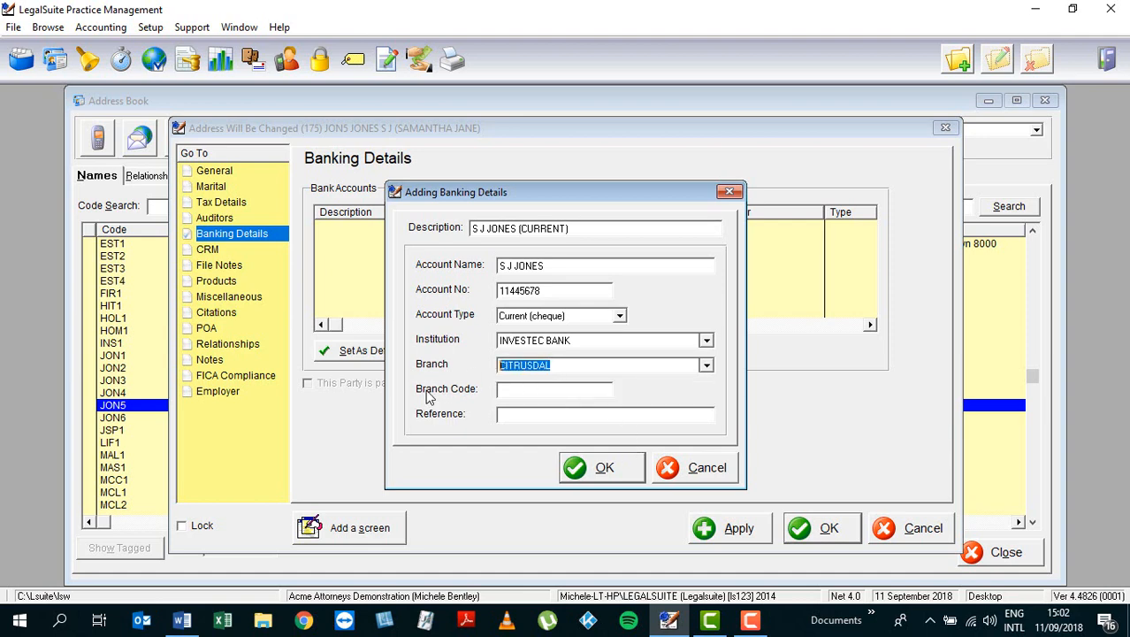
{"action": "type", "text": "DURBAN"}
{"action": "key", "text": "Tab"}
{"action": "type", "text": "112244"}
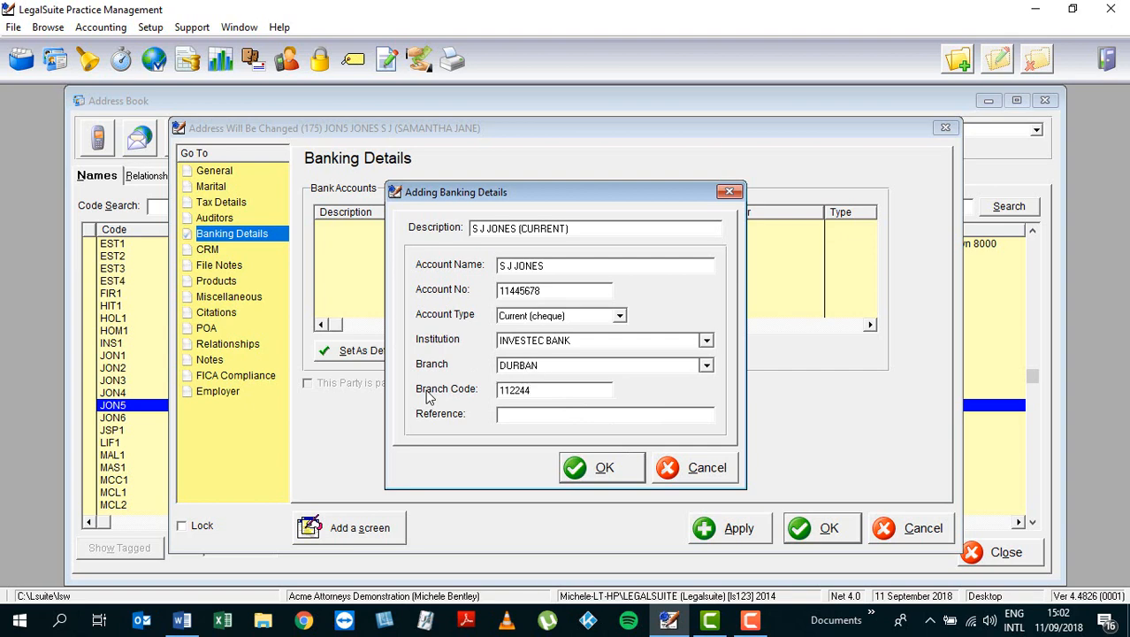
Step: Confirm the Adding Banking Details dialog with OK, leaving Reference blank
{"action": "left_click", "coordinate": [504, 414]}
{"action": "left_click", "coordinate": [602, 469]}
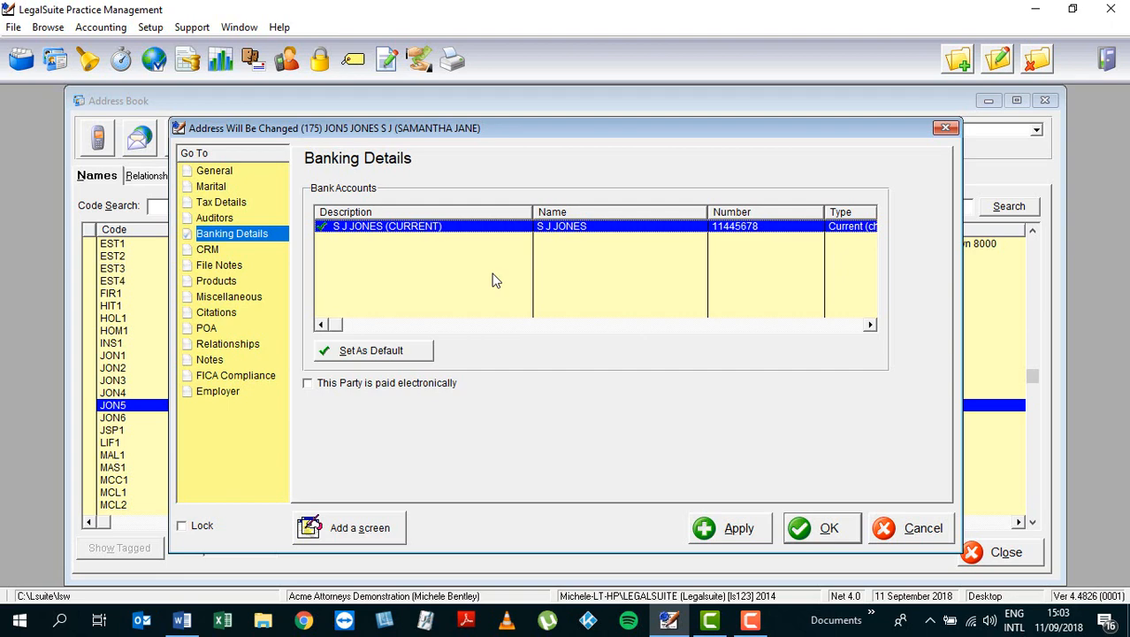
Step: Tick 'This Party is paid electronically' on the Banking Details page
{"action": "left_click", "coordinate": [308, 384]}
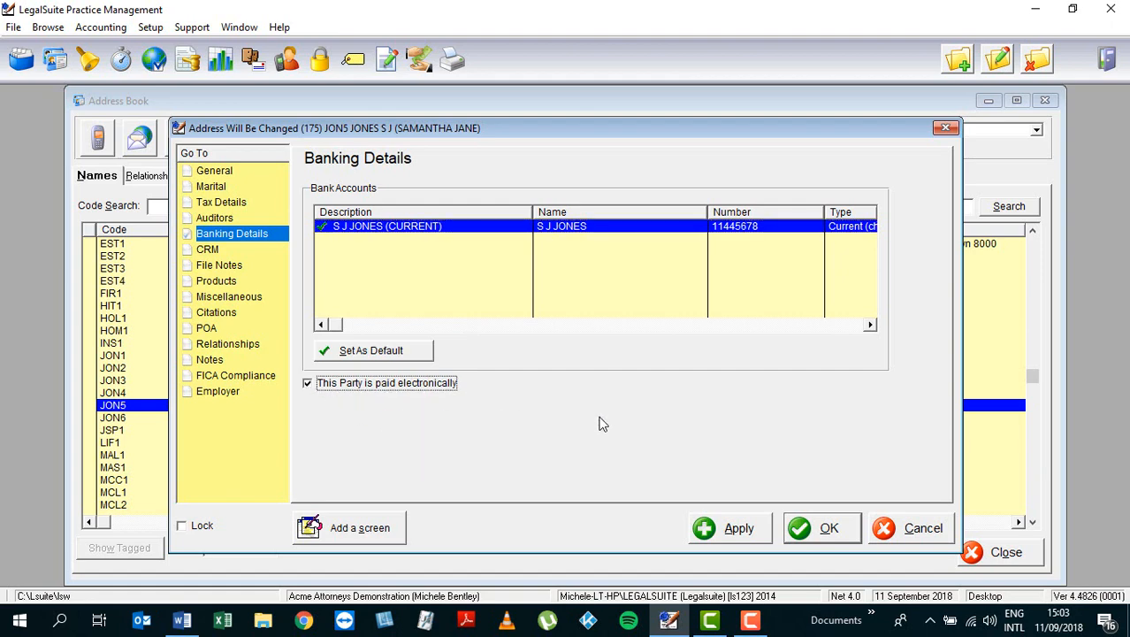